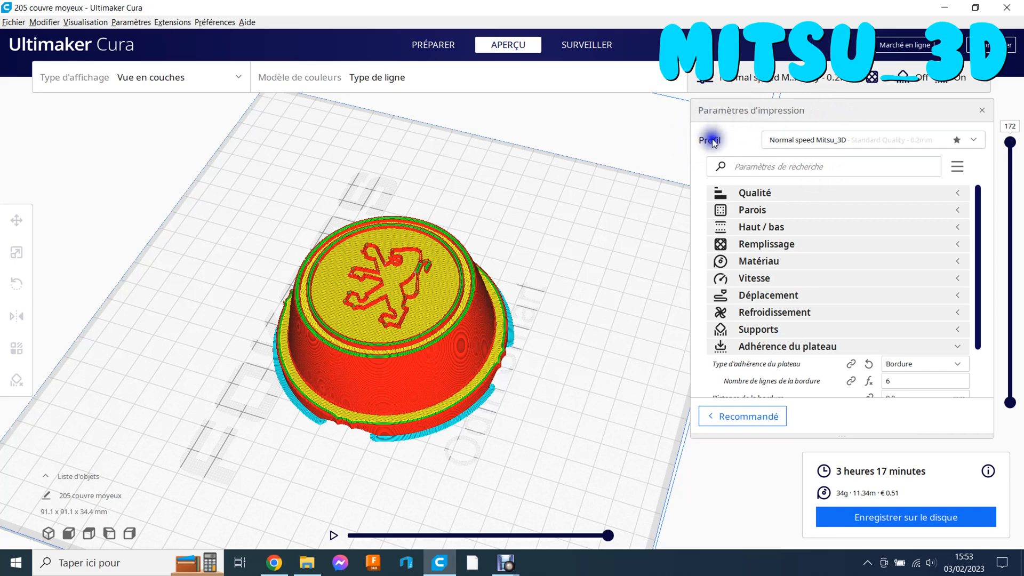
Examine the default, draft and custom print profiles offered for the printer
click(835, 139)
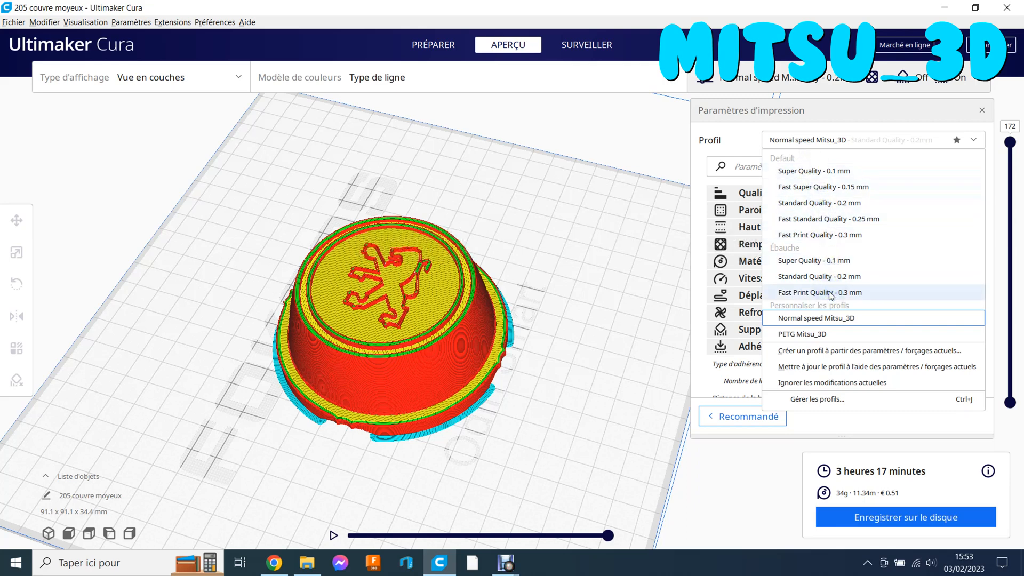
click(793, 319)
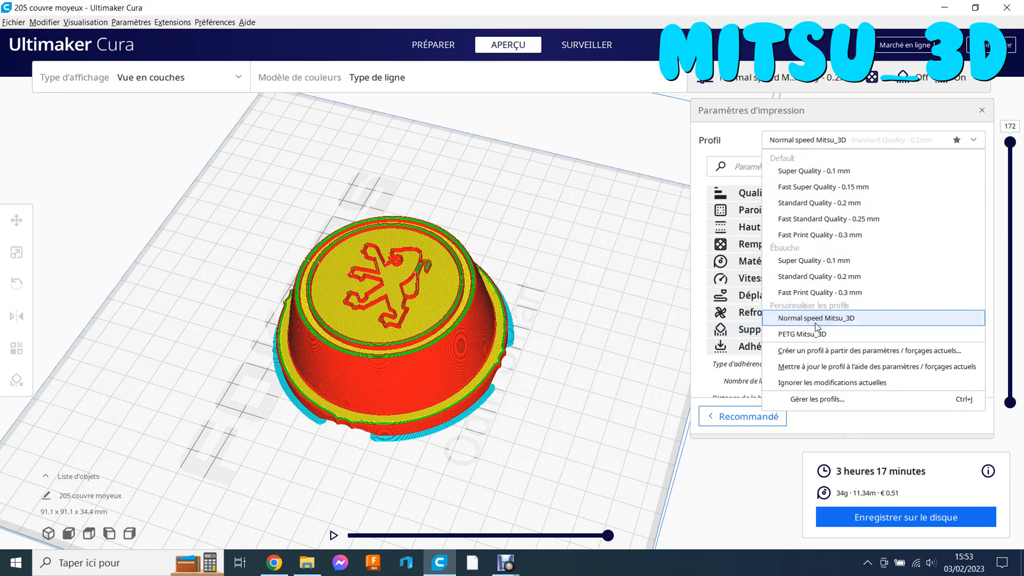
click(809, 322)
click(783, 321)
click(812, 321)
click(800, 334)
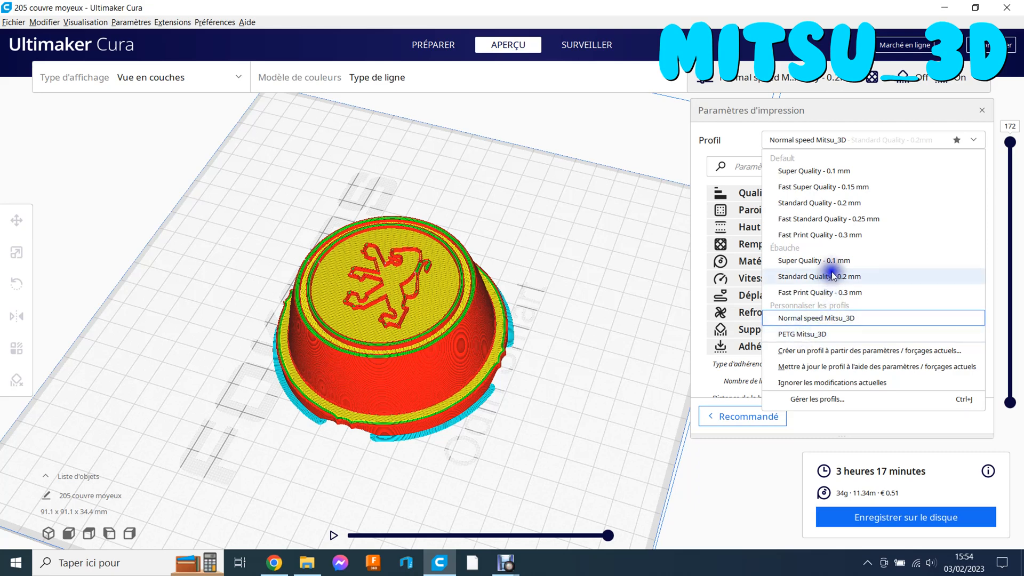
click(829, 113)
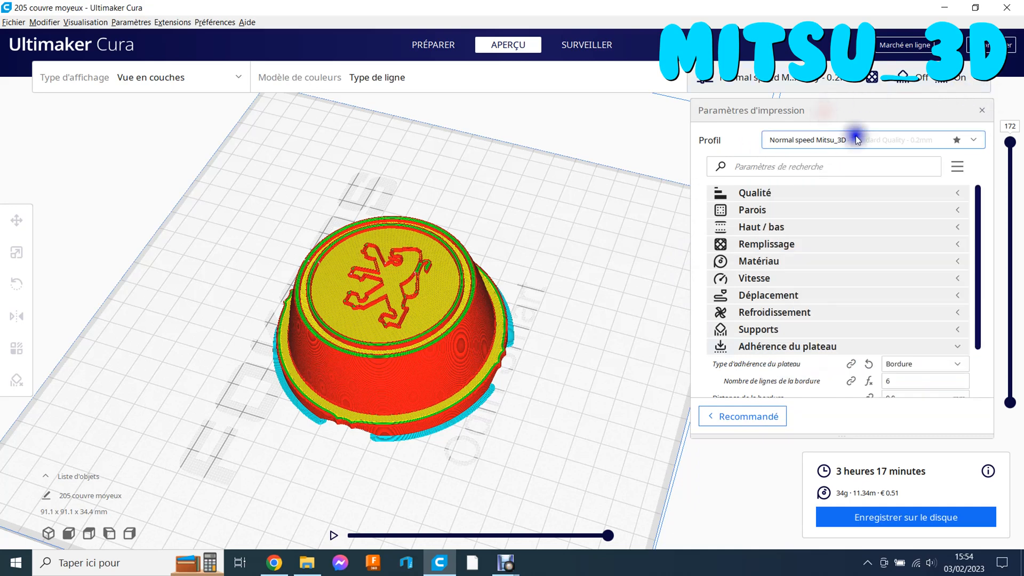
Switch to the PETG Mitsu_3D profile, discarding the modified settings, and show its material settings
click(975, 140)
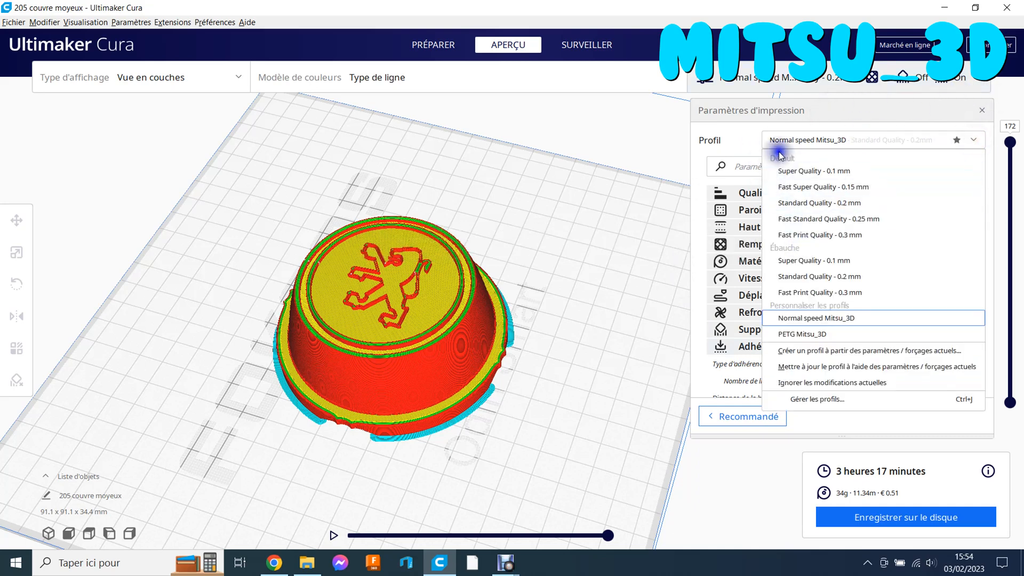
click(811, 333)
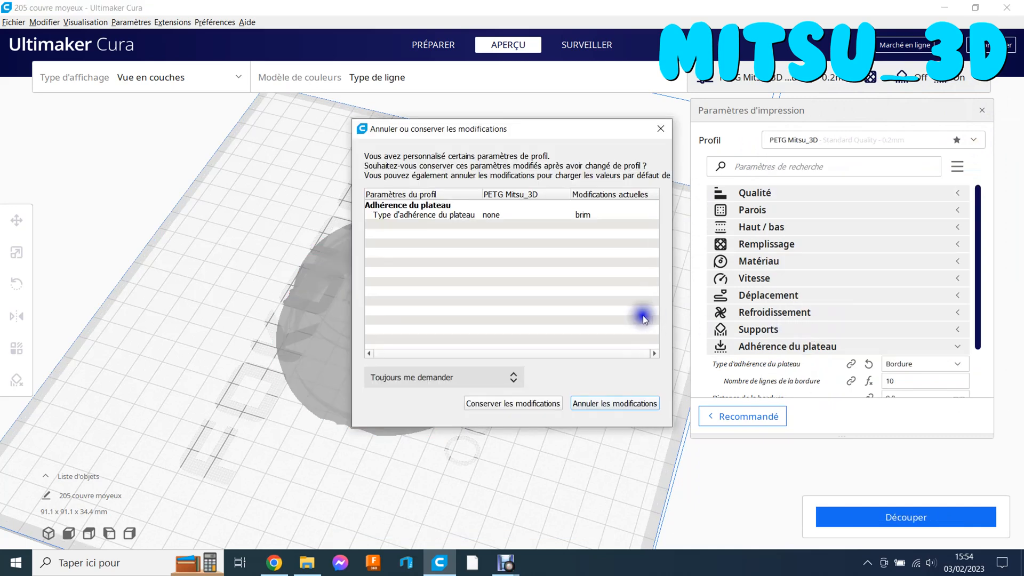
click(616, 401)
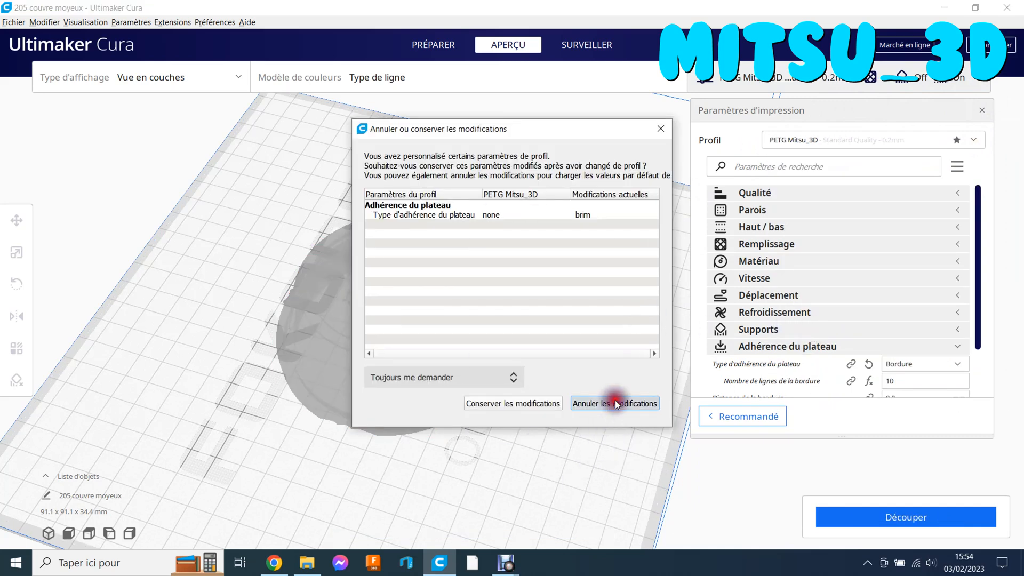
mouse_move(781, 362)
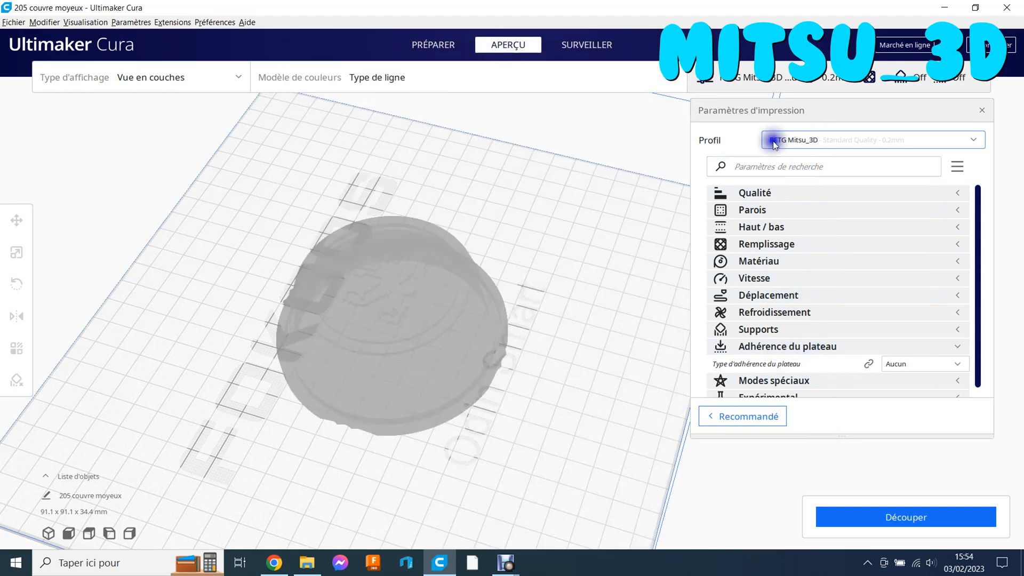
click(779, 261)
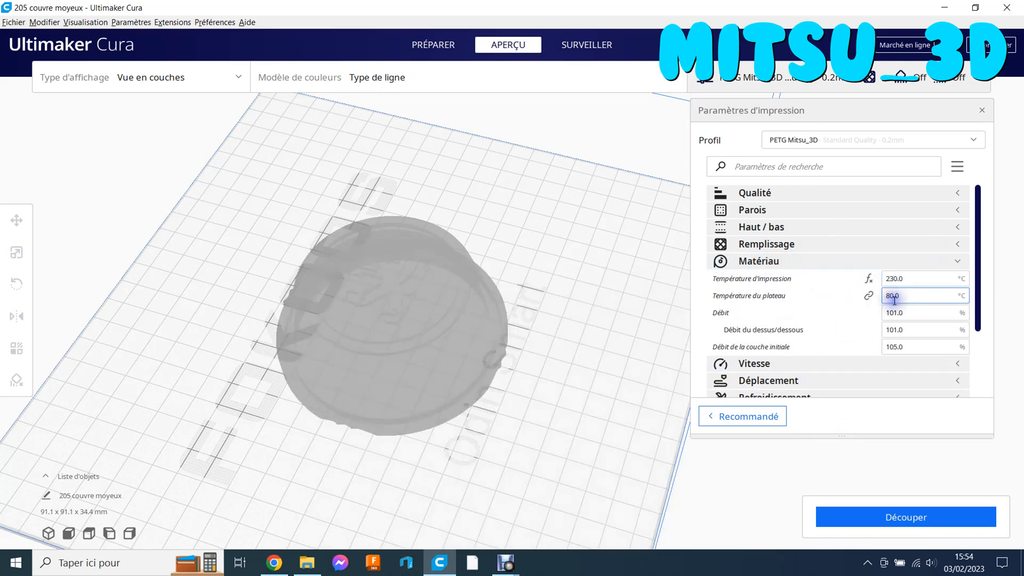
Return to the Normal speed Mitsu_3D profile, check its plate temperature, and collapse the material and plate adhesion settings
click(874, 140)
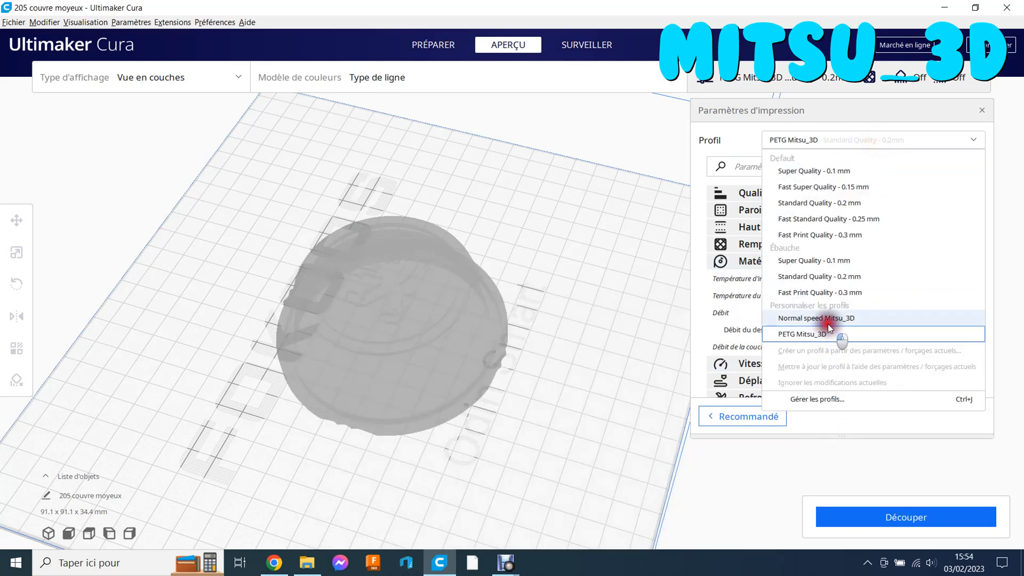
click(799, 318)
click(894, 299)
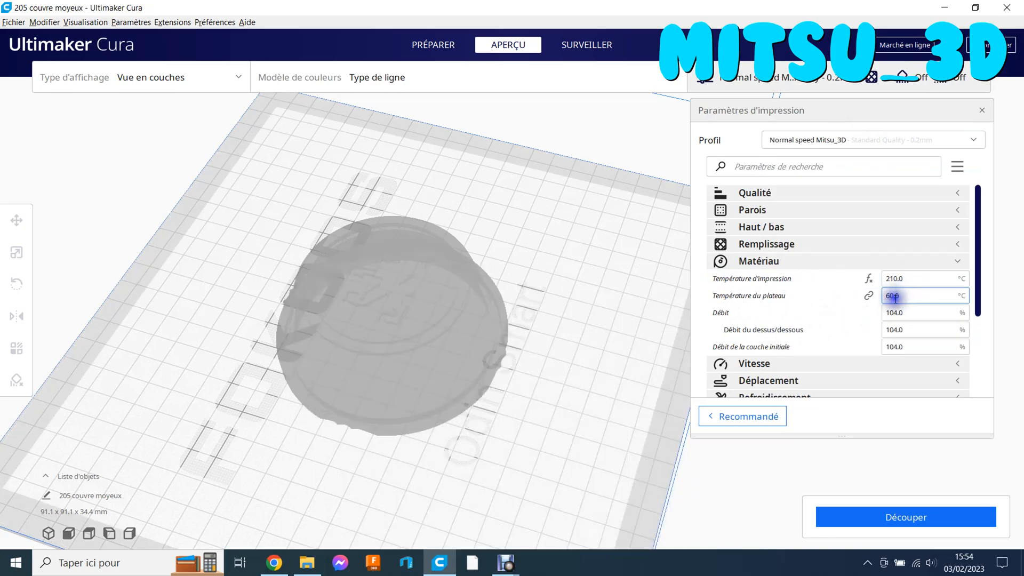
click(895, 298)
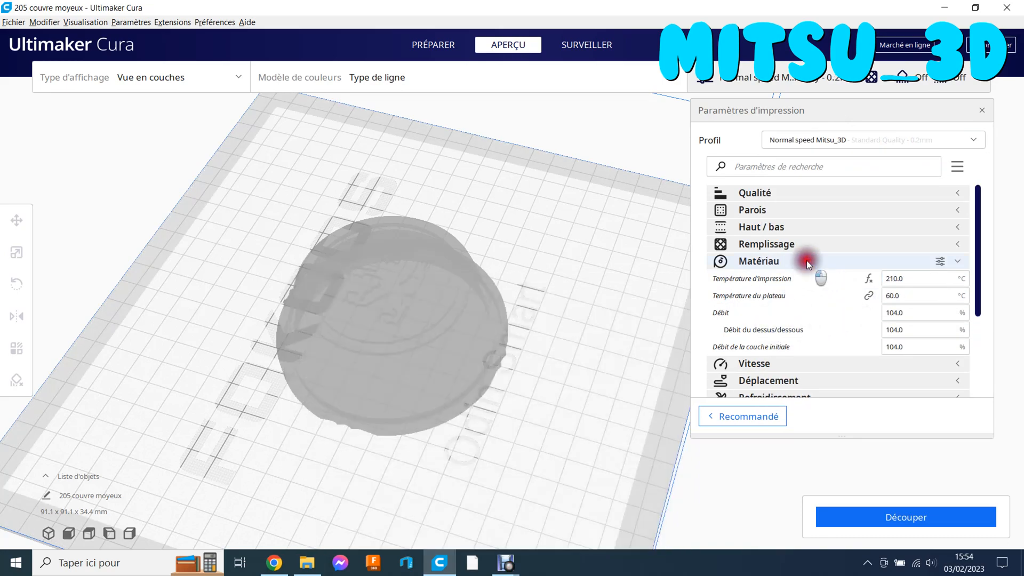
click(806, 260)
click(825, 351)
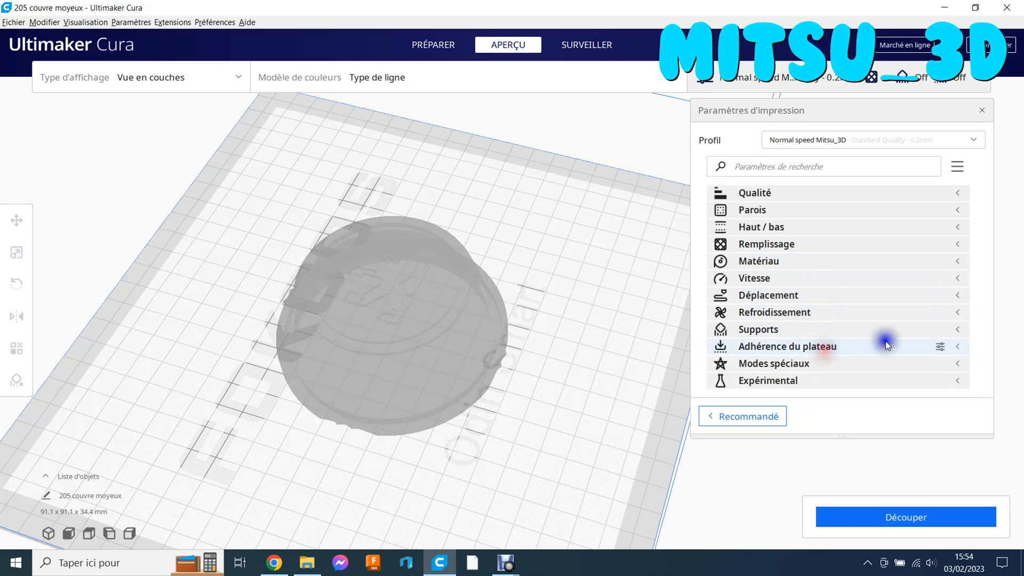
Open the profile management window
click(874, 140)
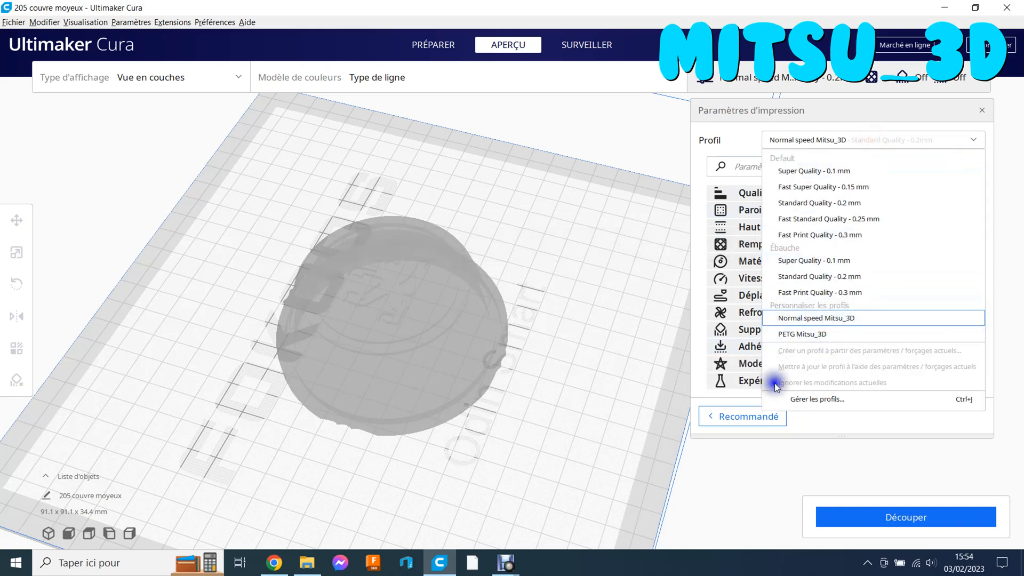
click(846, 399)
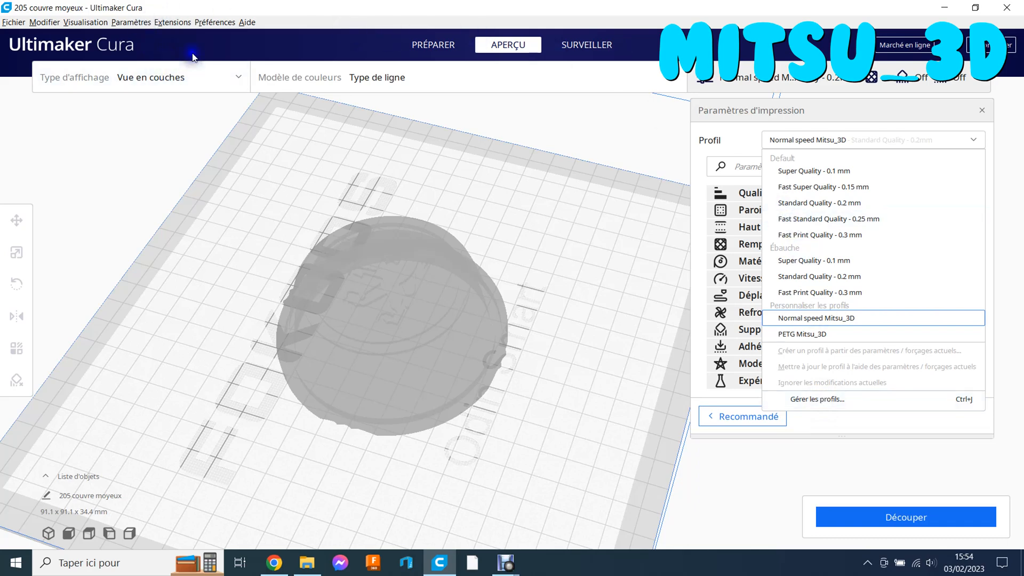
click(819, 405)
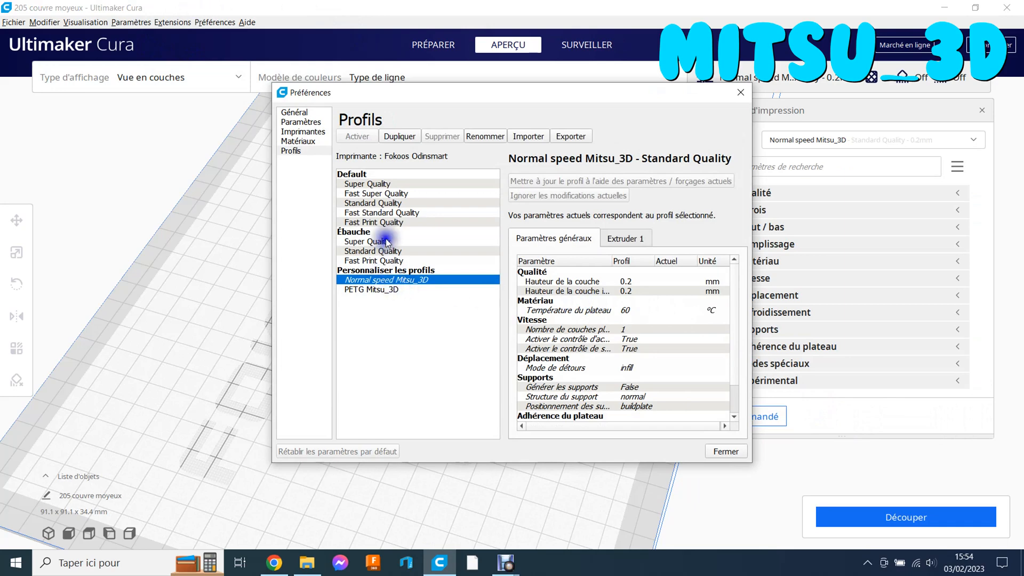
Inspect the settings of the default Fast Standard Quality profile and of the custom Normal speed Mitsu_3D profile
click(395, 213)
click(448, 138)
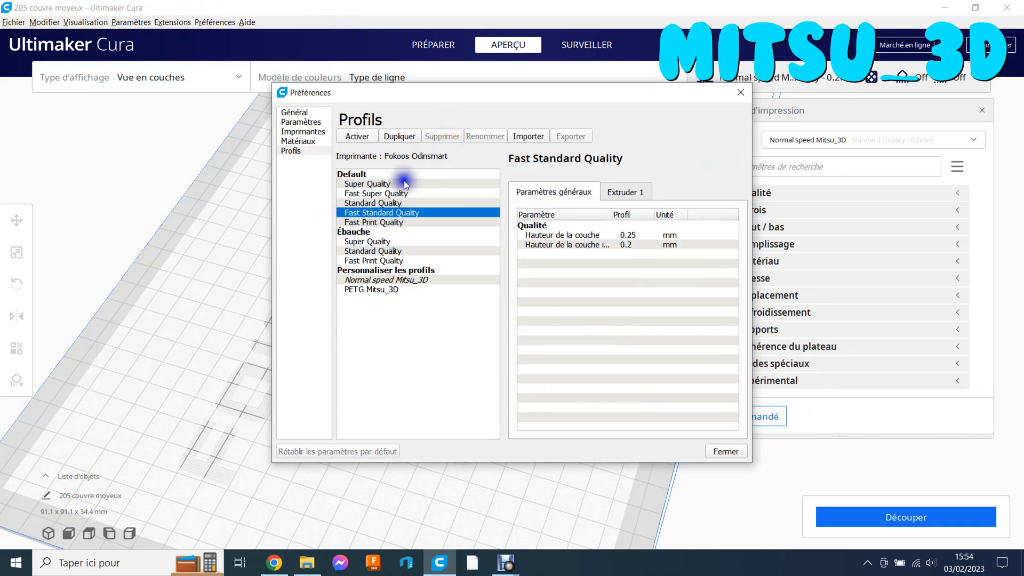
click(401, 322)
click(395, 280)
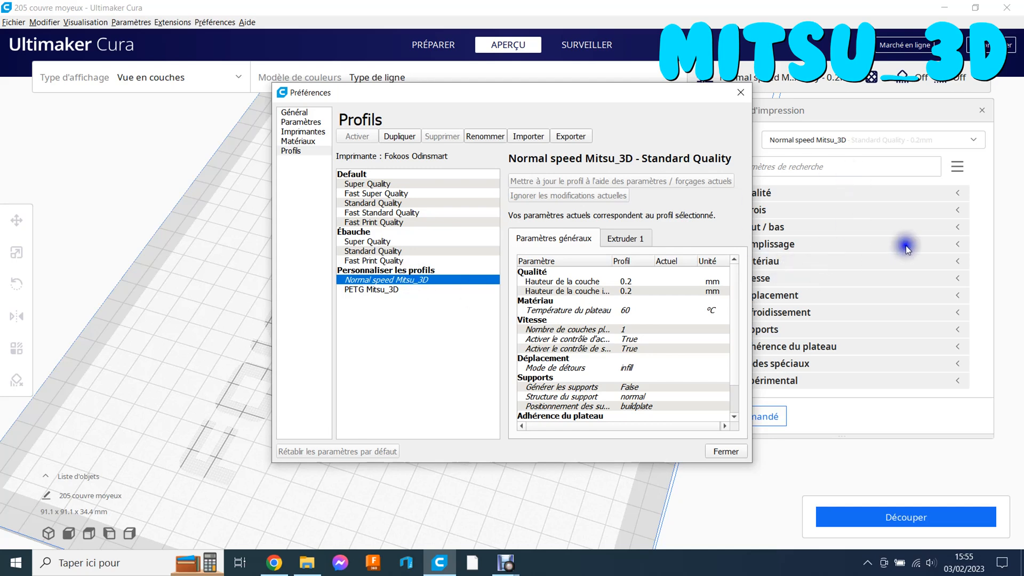
Activate the PETG Mitsu_3D profile and reactivate Normal speed Mitsu_3D
click(365, 294)
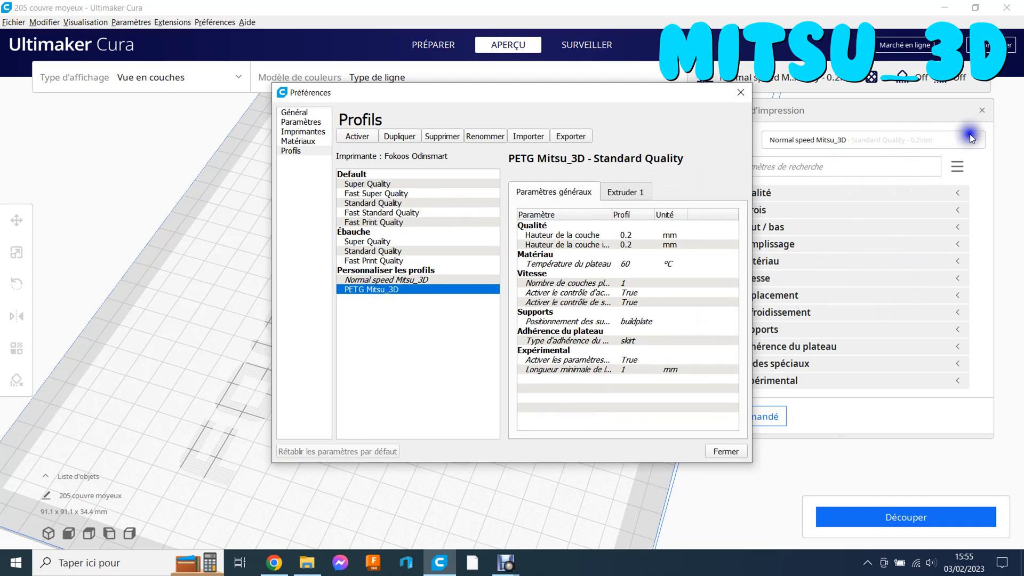
click(359, 137)
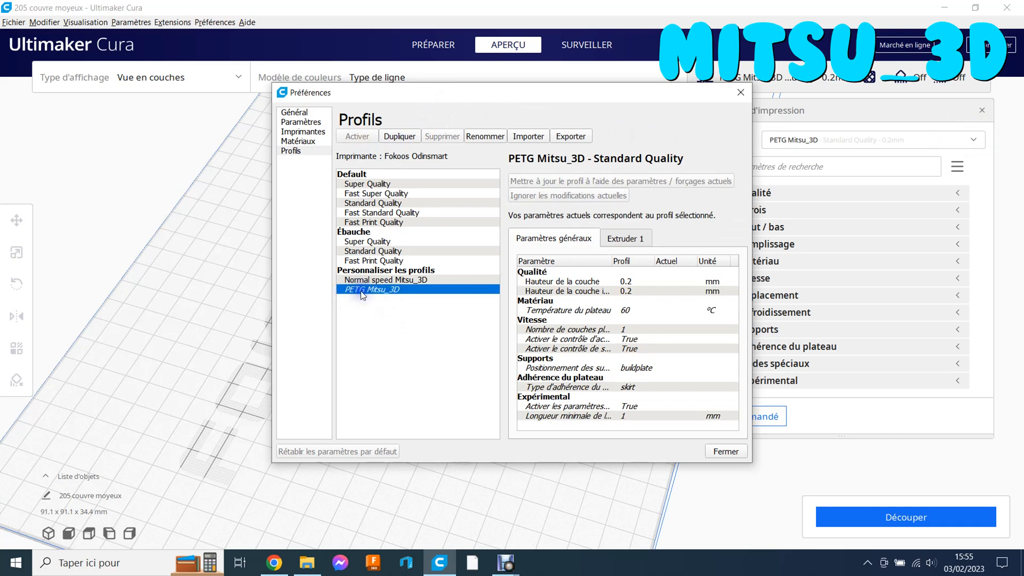
click(355, 281)
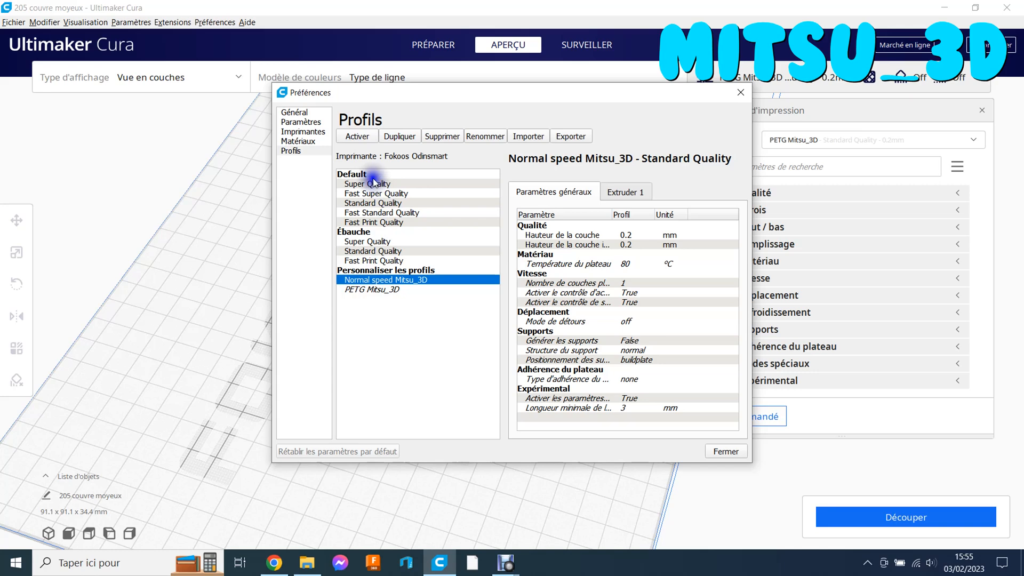
click(358, 137)
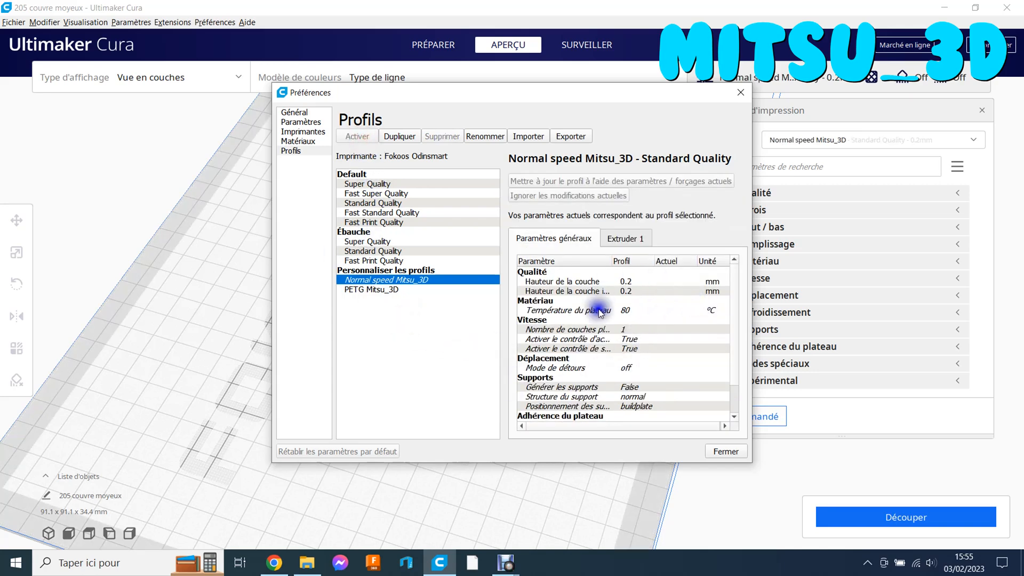
Review the general and Extruder 1 settings of the Normal speed Mitsu_3D profile
scroll(626, 376, down, 1)
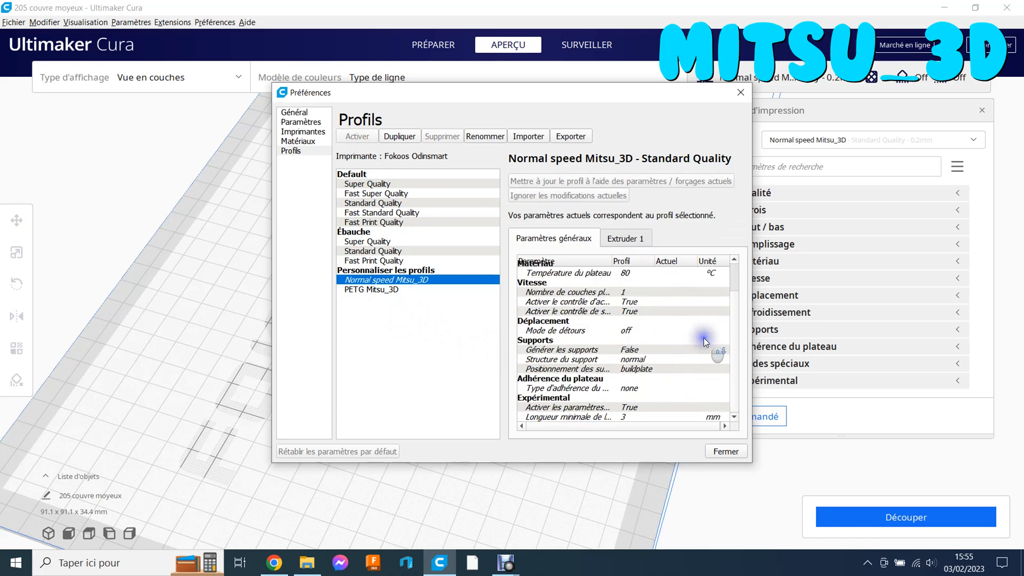
click(641, 238)
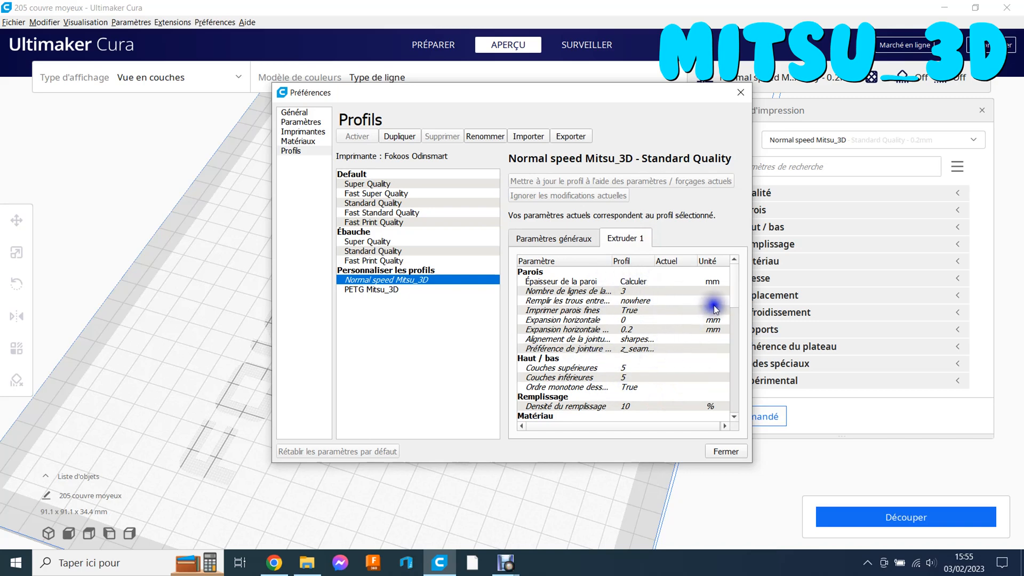
mouse_move(735, 285)
mouse_down()
mouse_move(738, 409)
mouse_move(744, 277)
mouse_up()
click(549, 240)
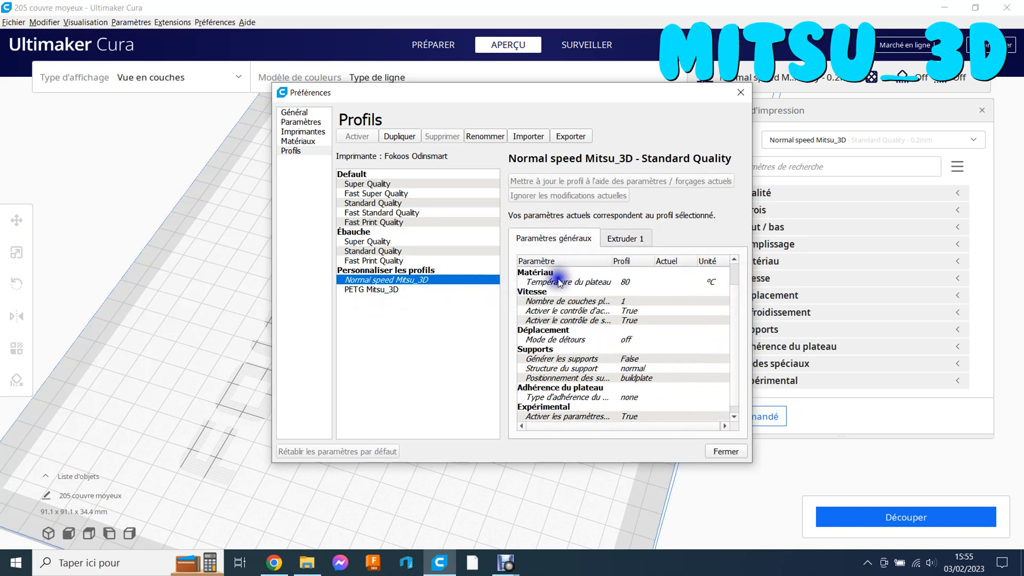
scroll(648, 357, down, 1)
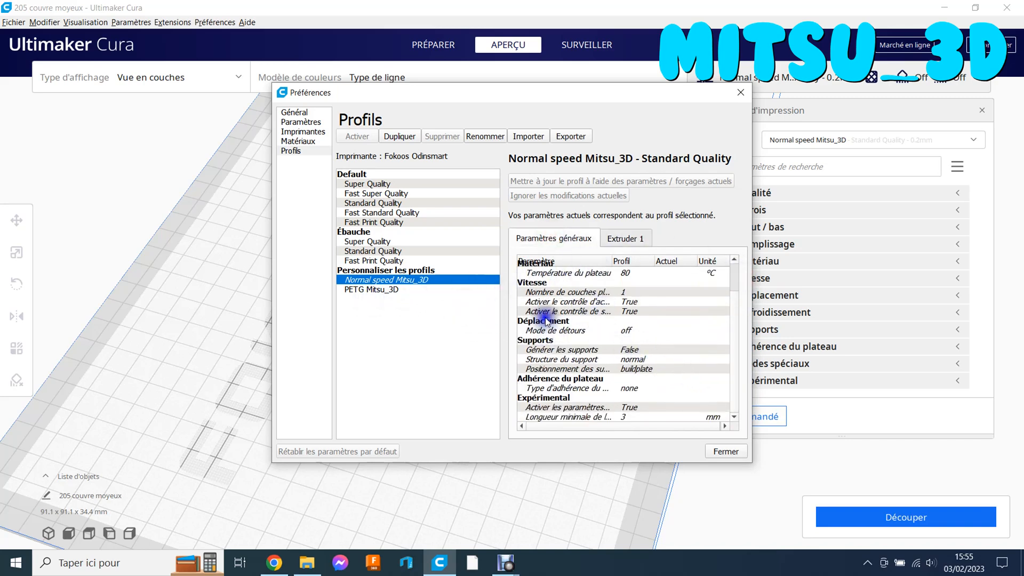
Start an export of the Normal speed Mitsu_3D profile and cancel it
click(393, 290)
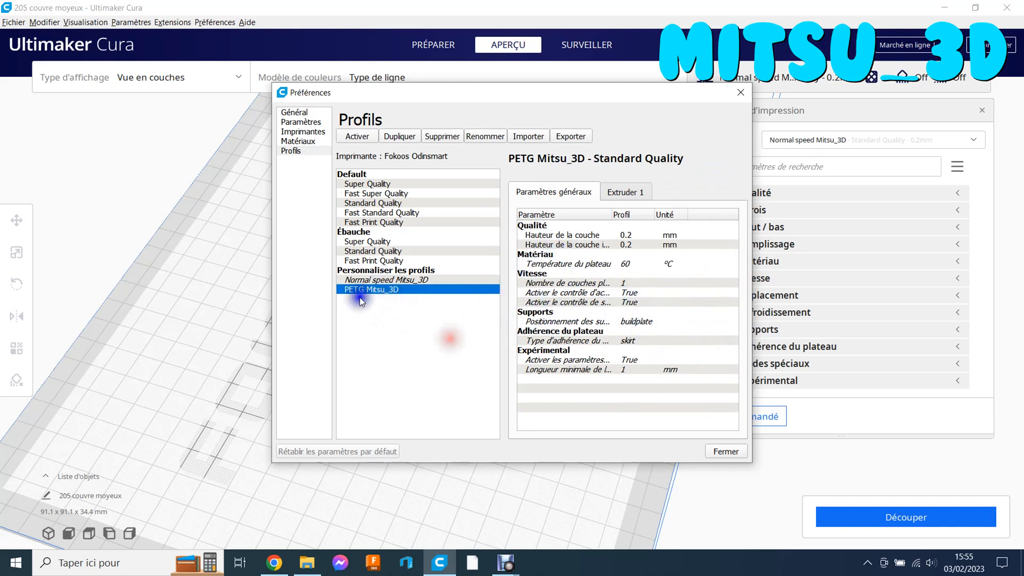
click(381, 280)
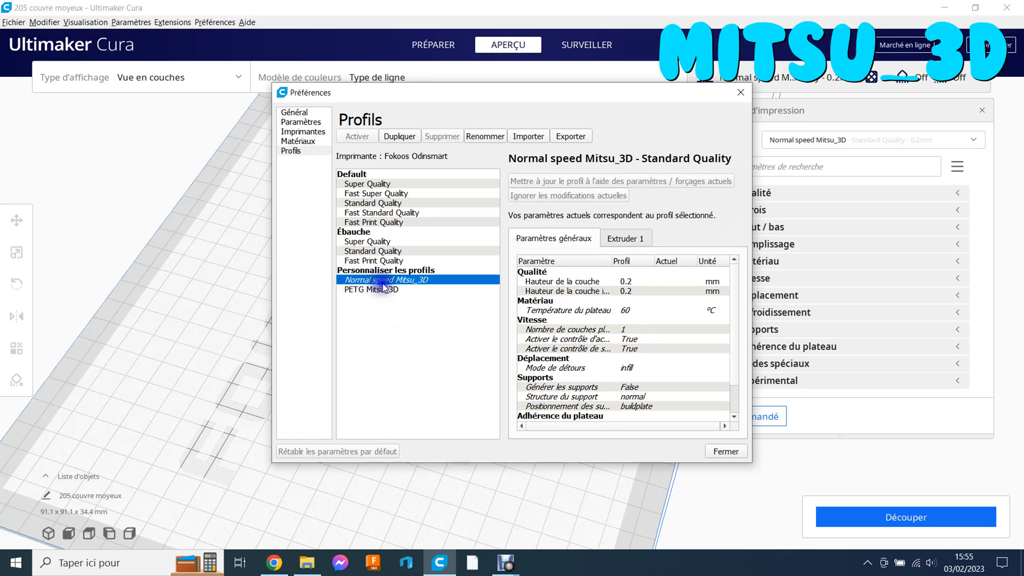
click(585, 137)
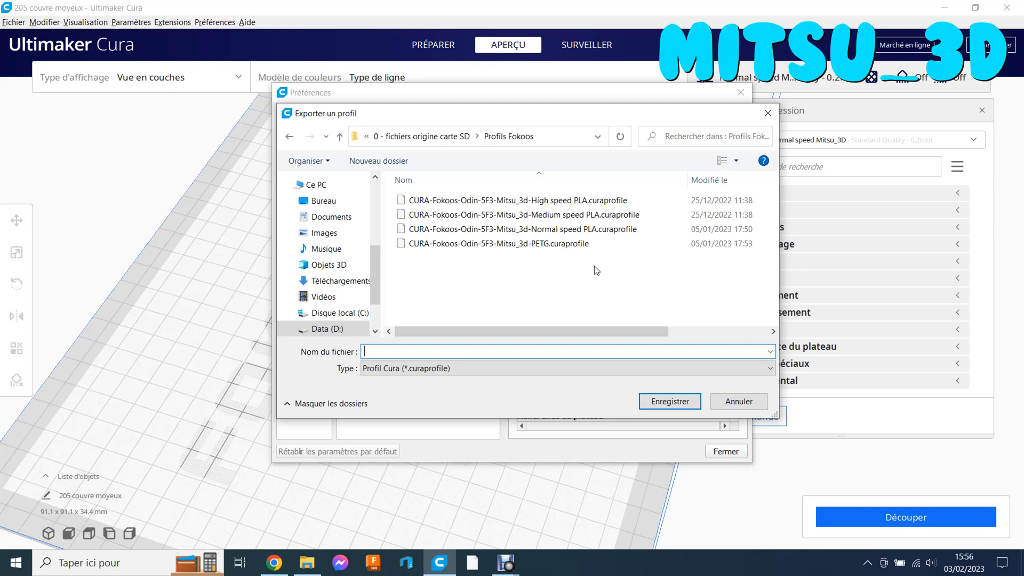
click(740, 400)
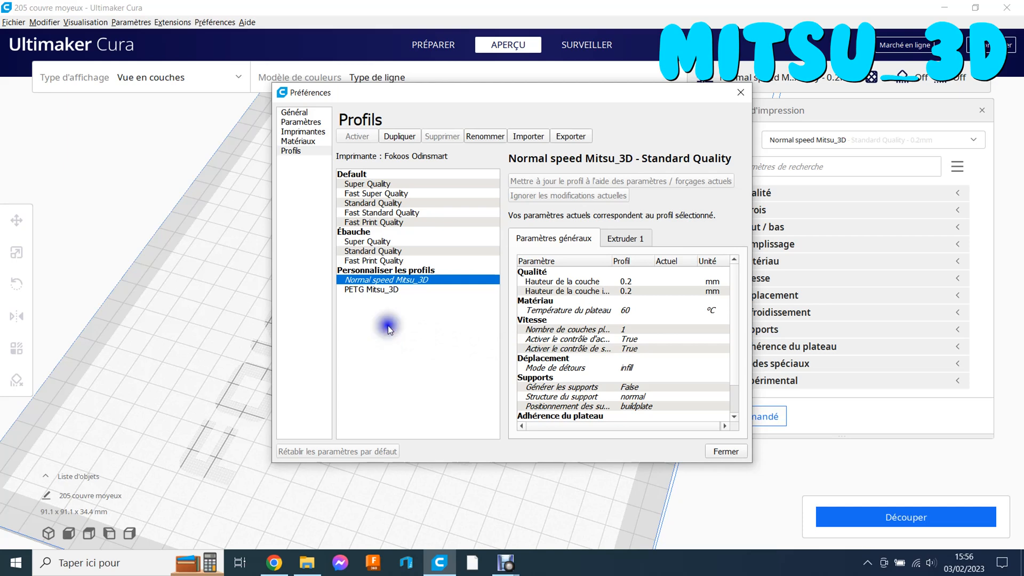
Import the profile file CURA-Fokoos-Odin-5F3-Mitsu_3d-Medium speed PLA.curaprofile from the Profils Fokoos folder
click(396, 289)
click(414, 280)
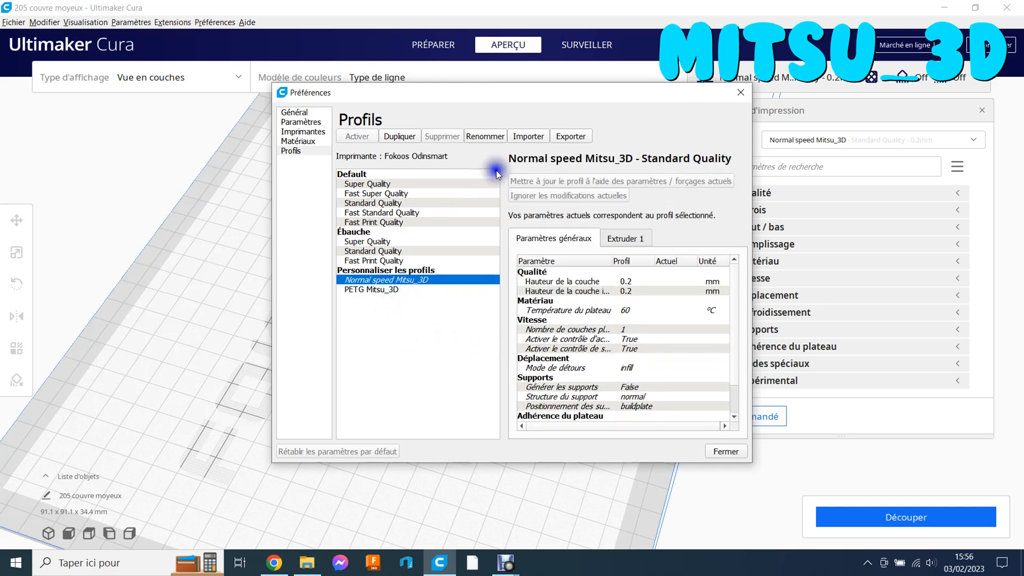
click(530, 136)
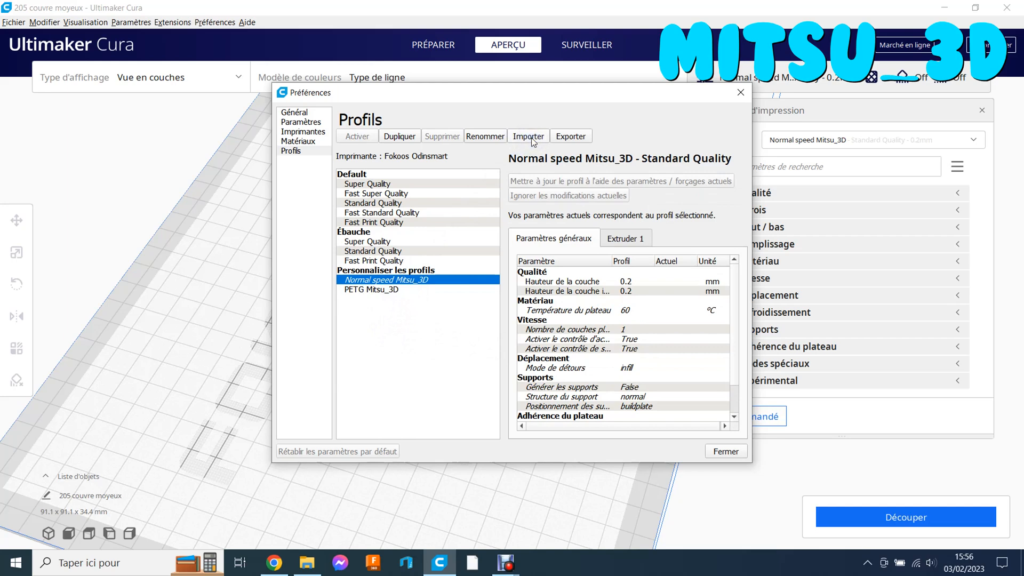
click(355, 289)
click(378, 281)
click(528, 135)
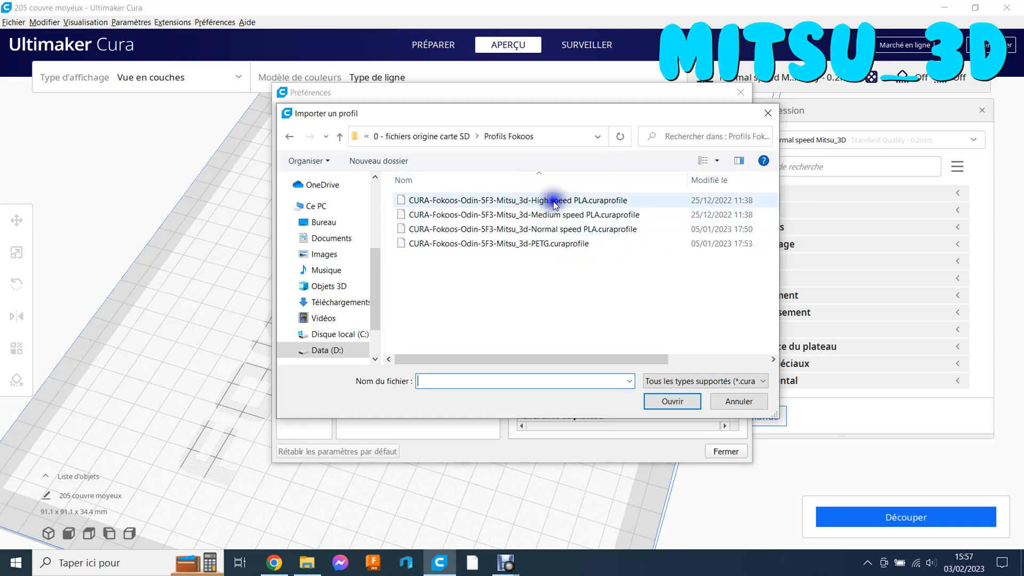
click(554, 218)
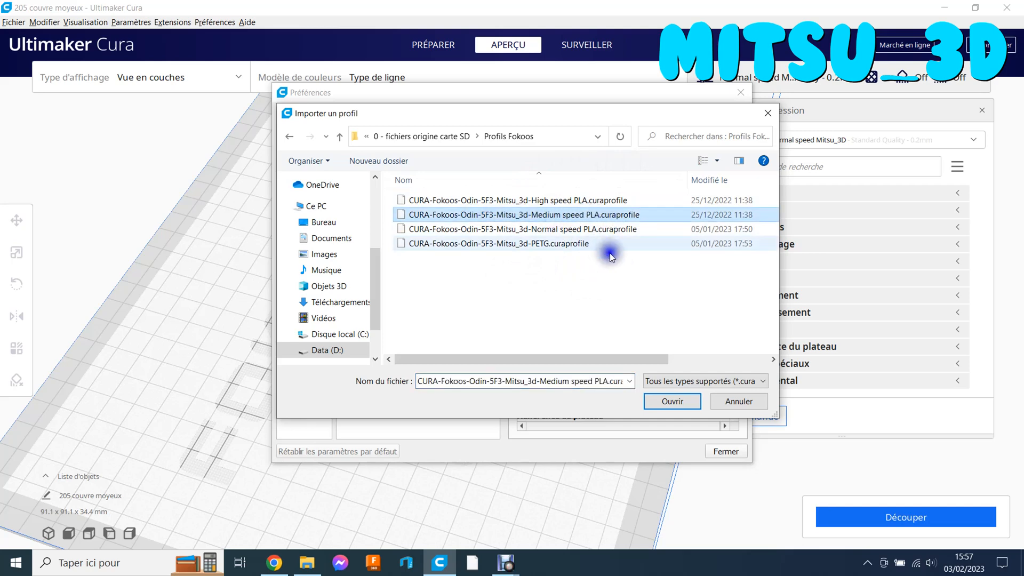
click(683, 402)
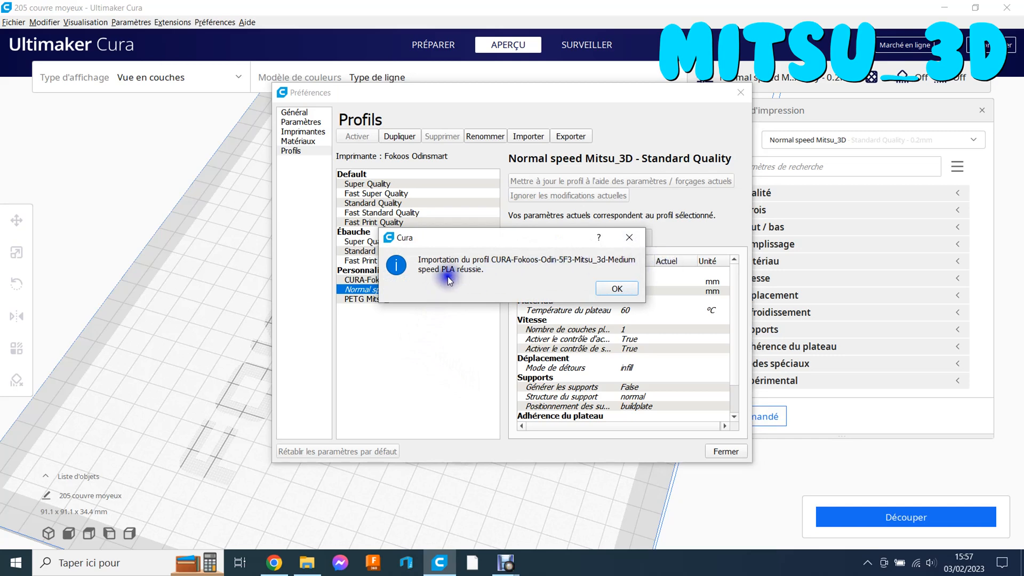
Display the imported CURA-Fokoos-Odin-5F3-Mitsu_3d-Medium speed PLA profile and move the Preferences window clear of the print settings
click(629, 292)
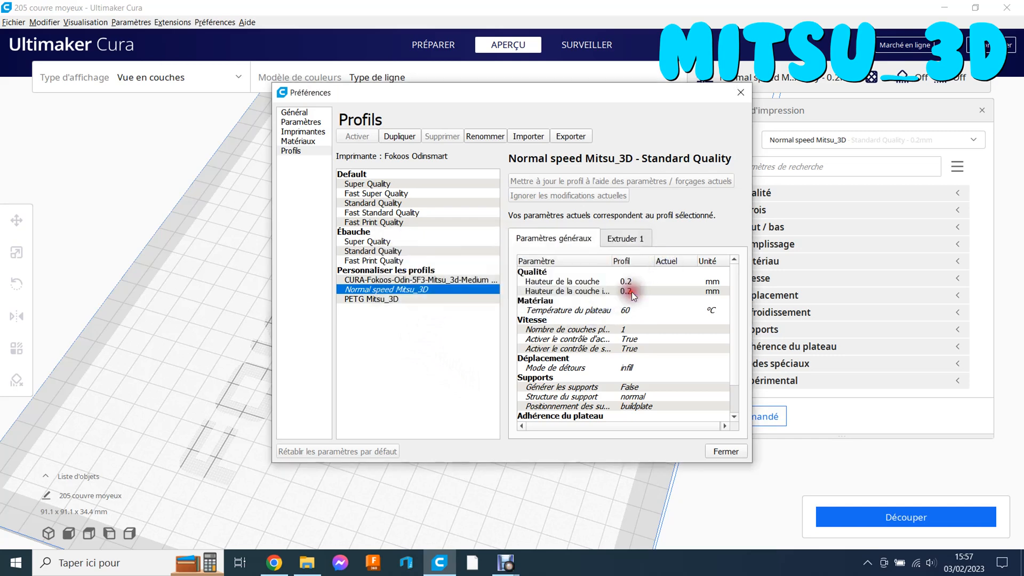
click(367, 281)
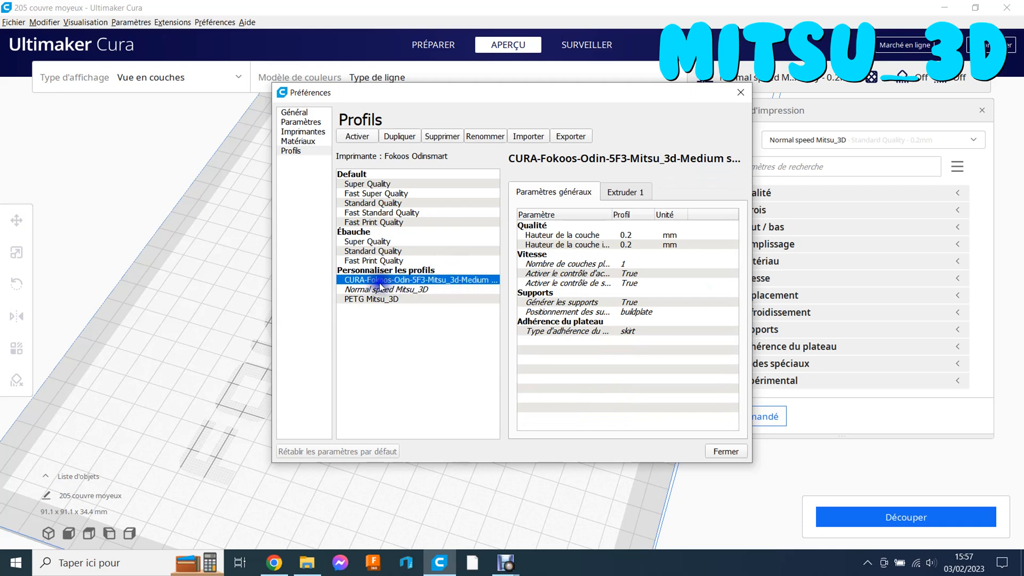
click(424, 349)
click(443, 336)
click(405, 293)
drag(653, 86, 574, 99)
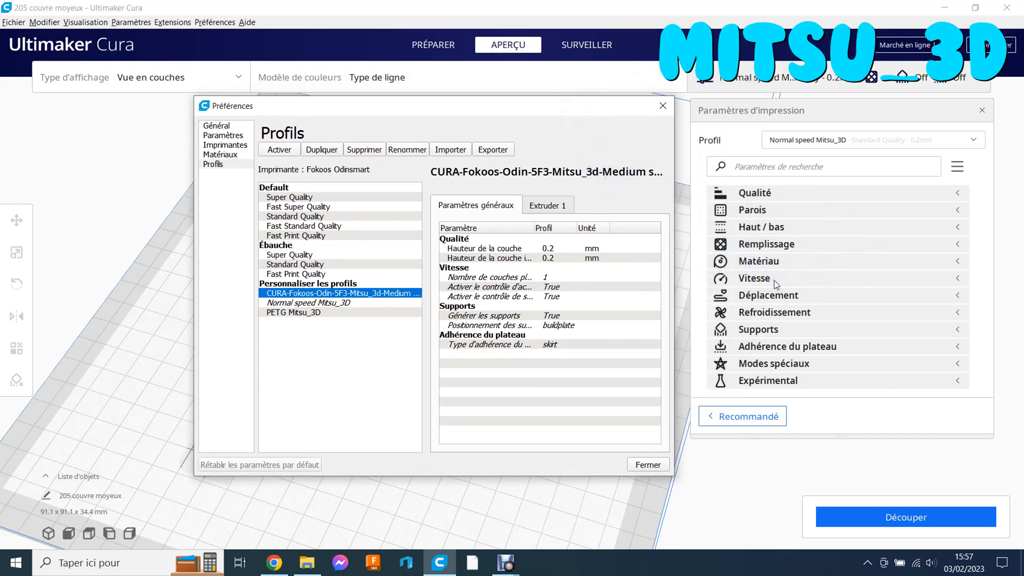
click(698, 286)
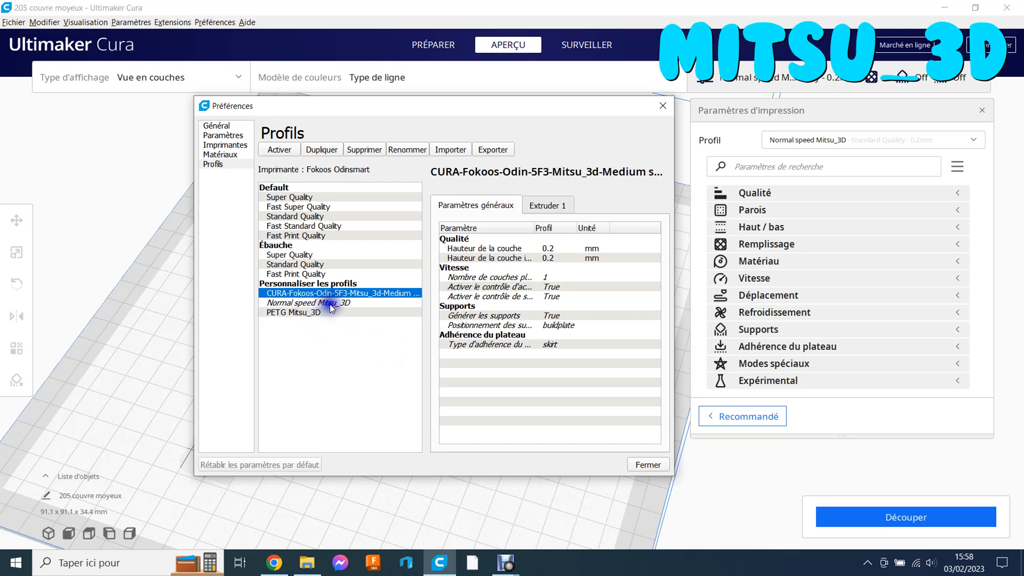
click(325, 350)
click(317, 345)
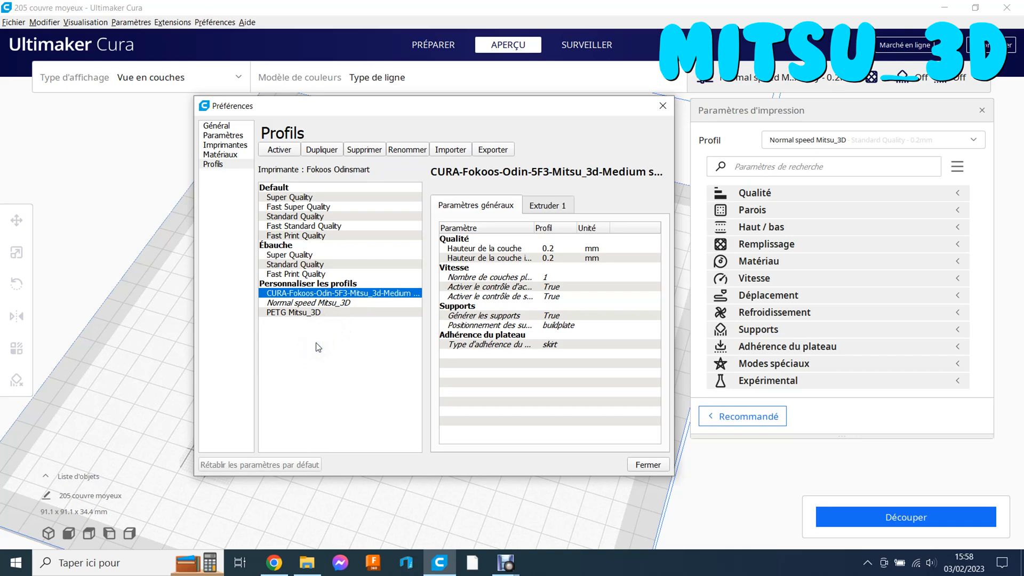
click(334, 367)
click(339, 380)
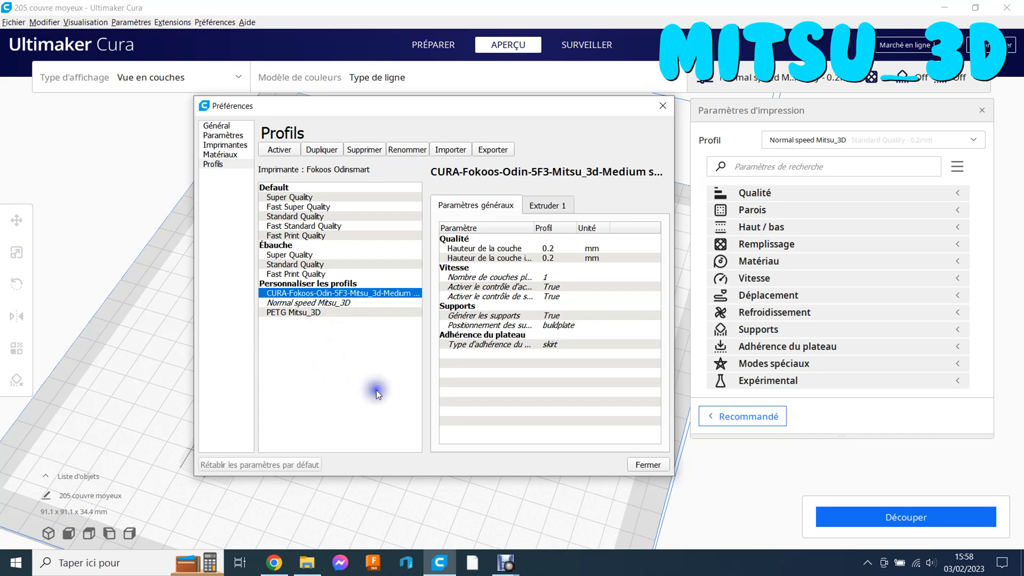